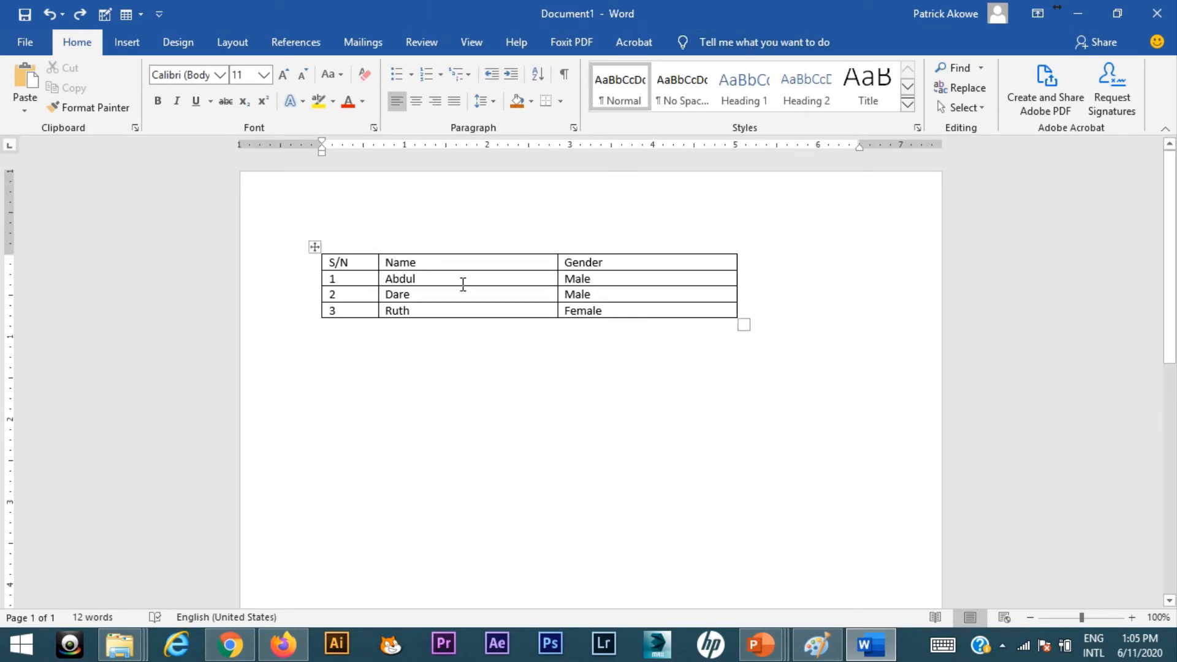
- Use Borders and Shading to apply a single solid ½ pt border to only the name cell of the row numbered 1
left_click(463, 284)
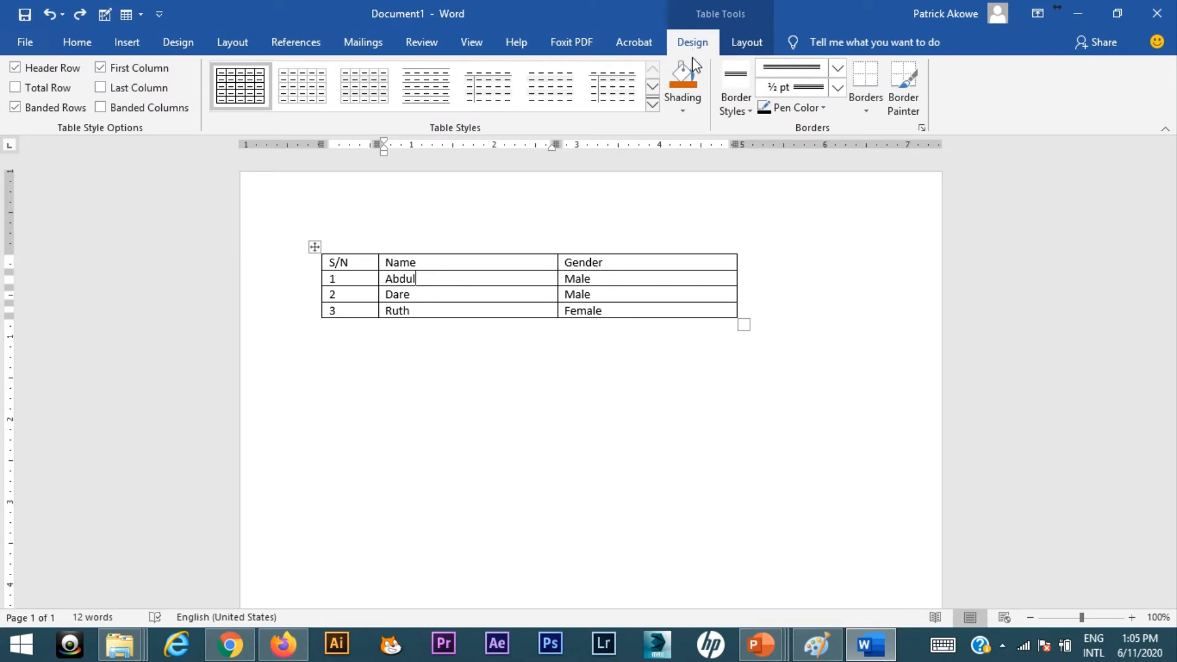
left_click(869, 110)
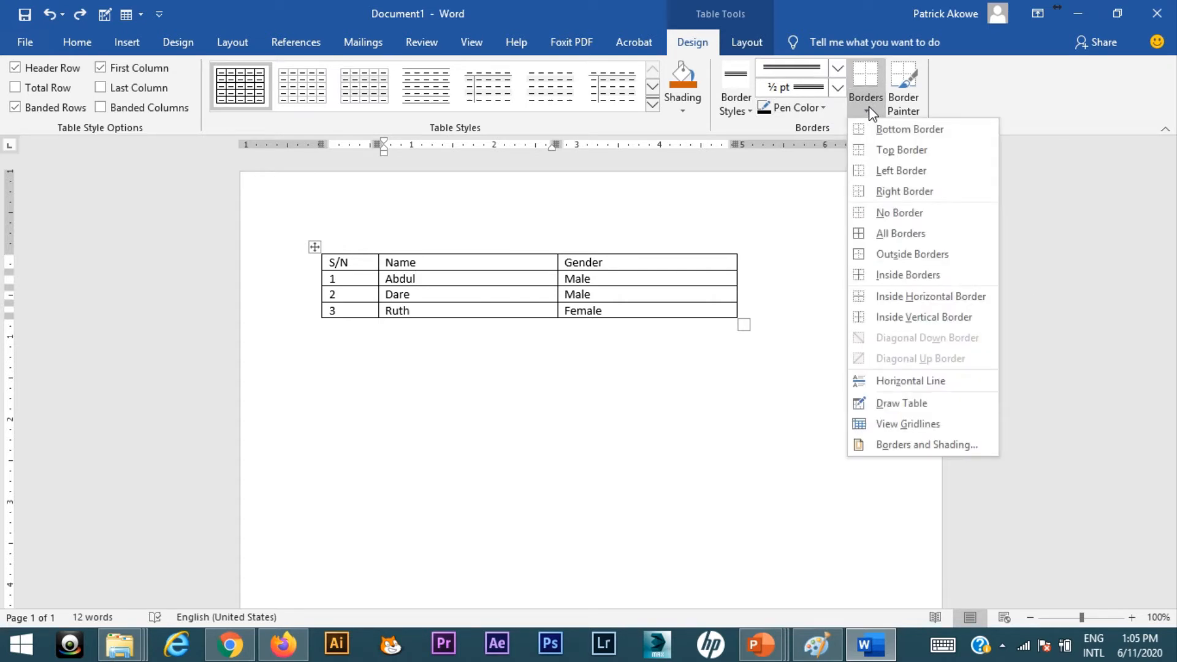
left_click(934, 444)
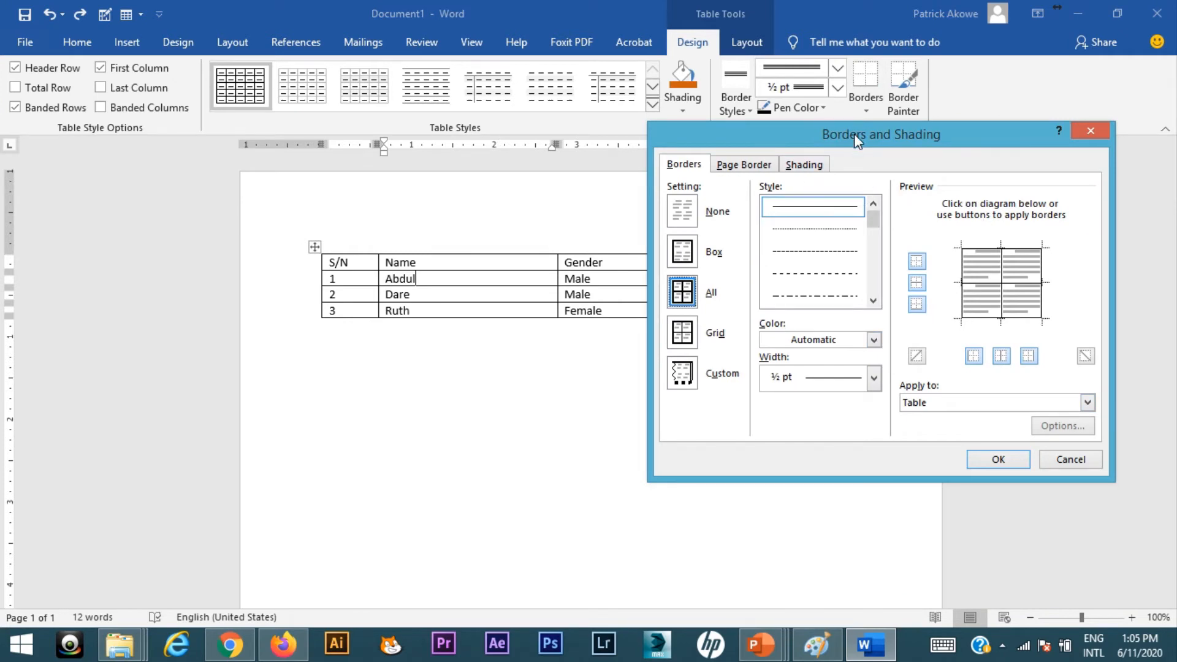
left_click_drag(854, 133, 913, 136)
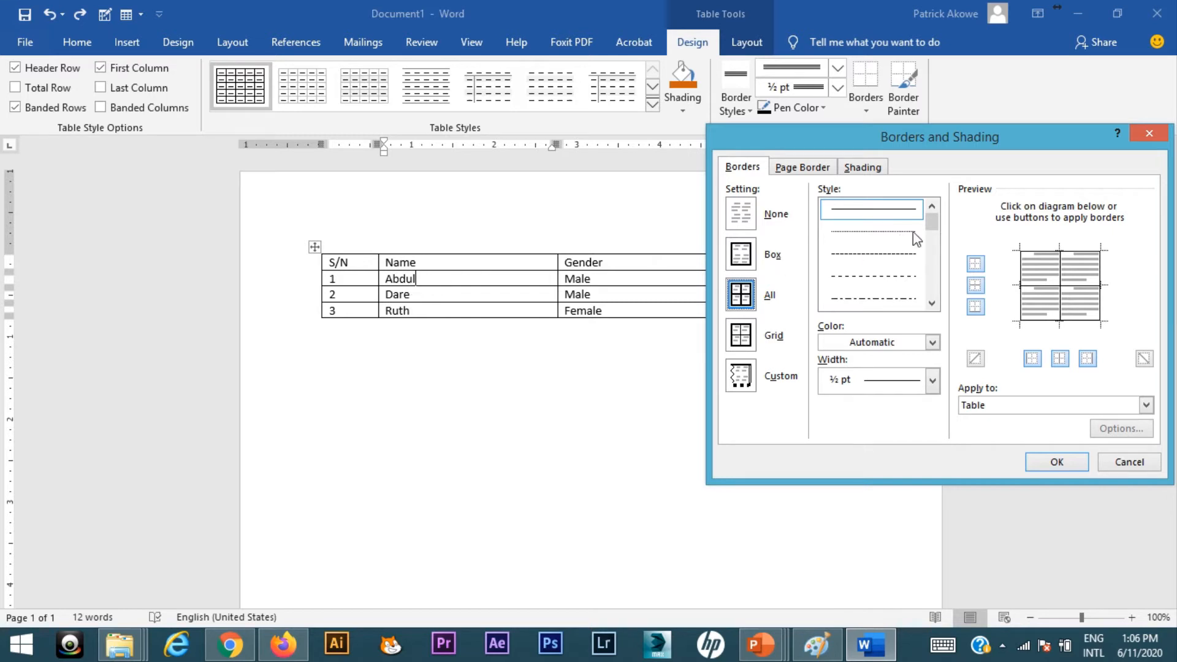
left_click(885, 216)
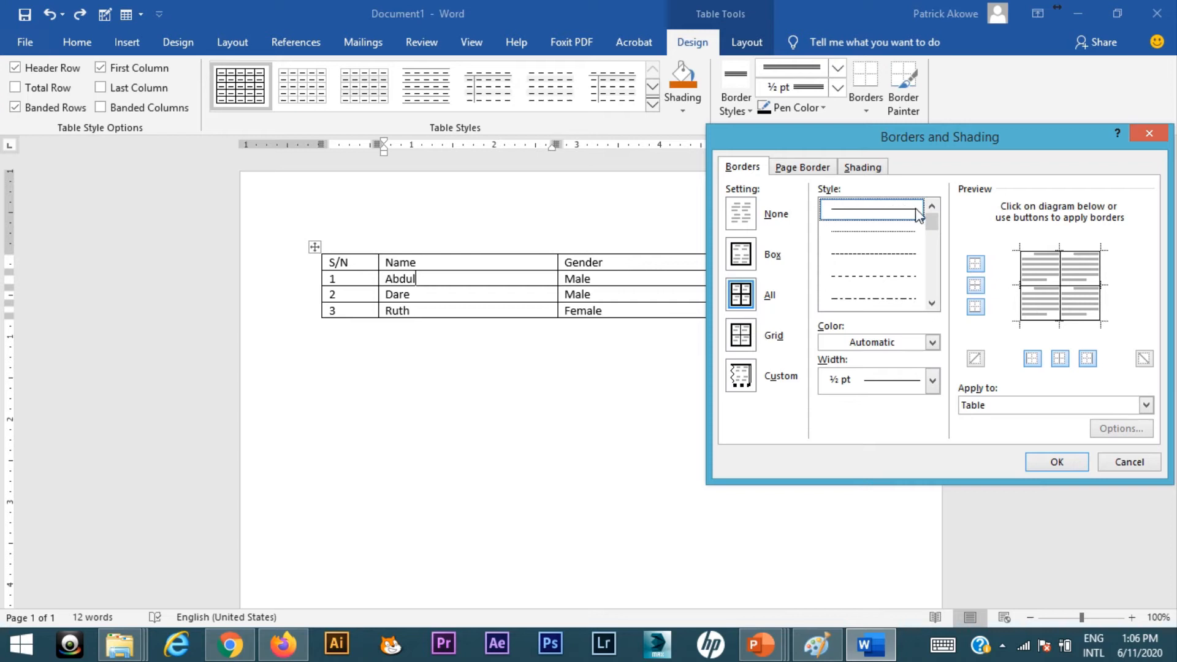
left_click(1059, 406)
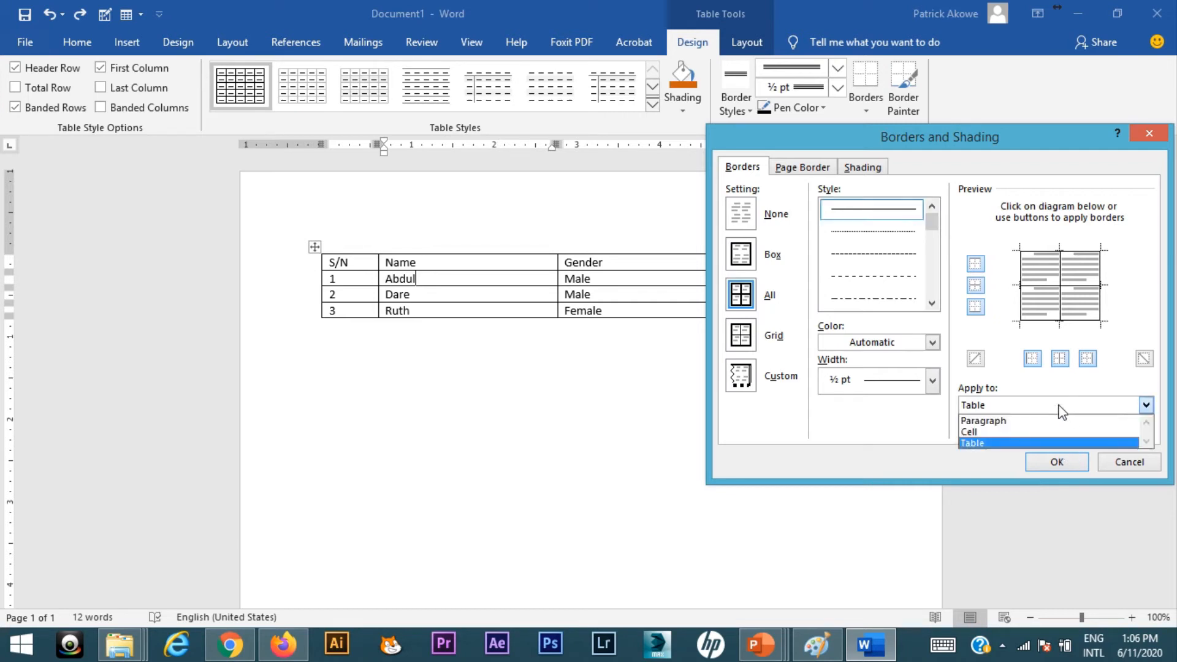
left_click(1032, 432)
left_click(1051, 460)
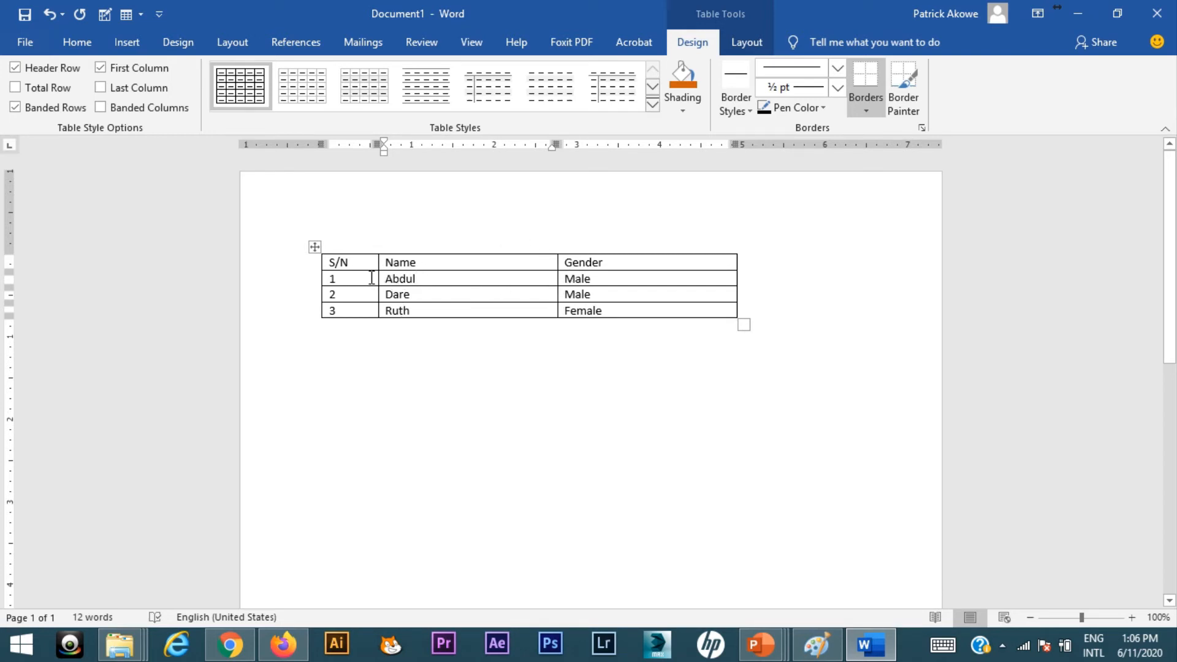
- Remove the bottom, top, left and right borders of the row 1 name cell one by one, and restore them with All Borders
left_click(878, 108)
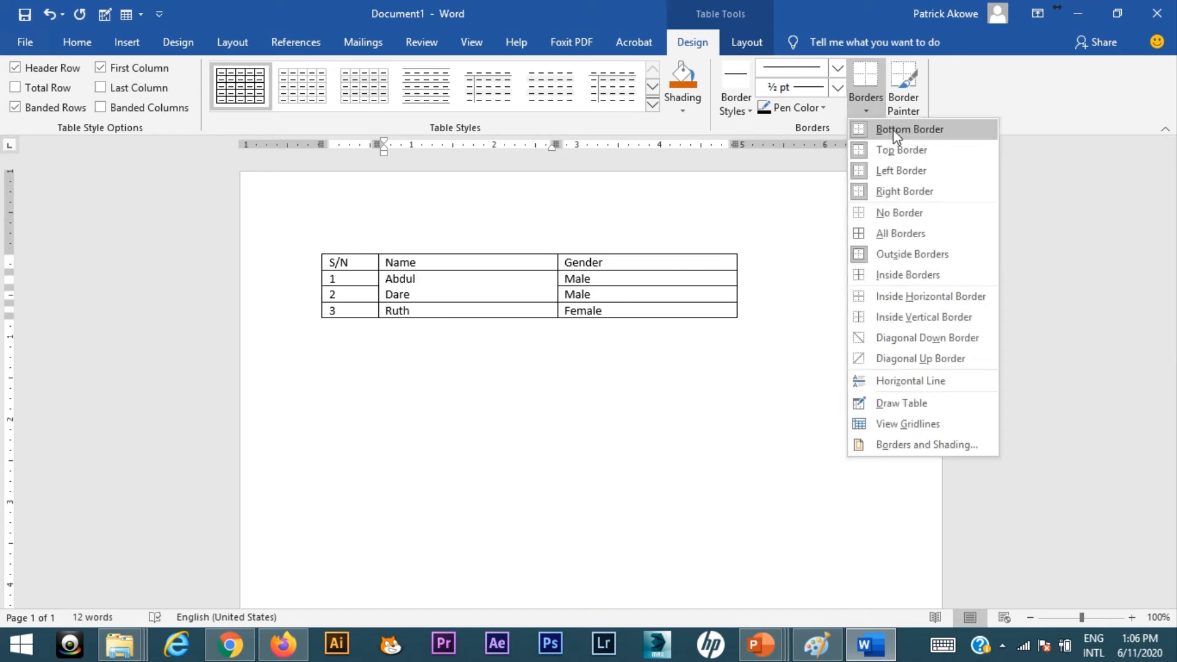
left_click(894, 130)
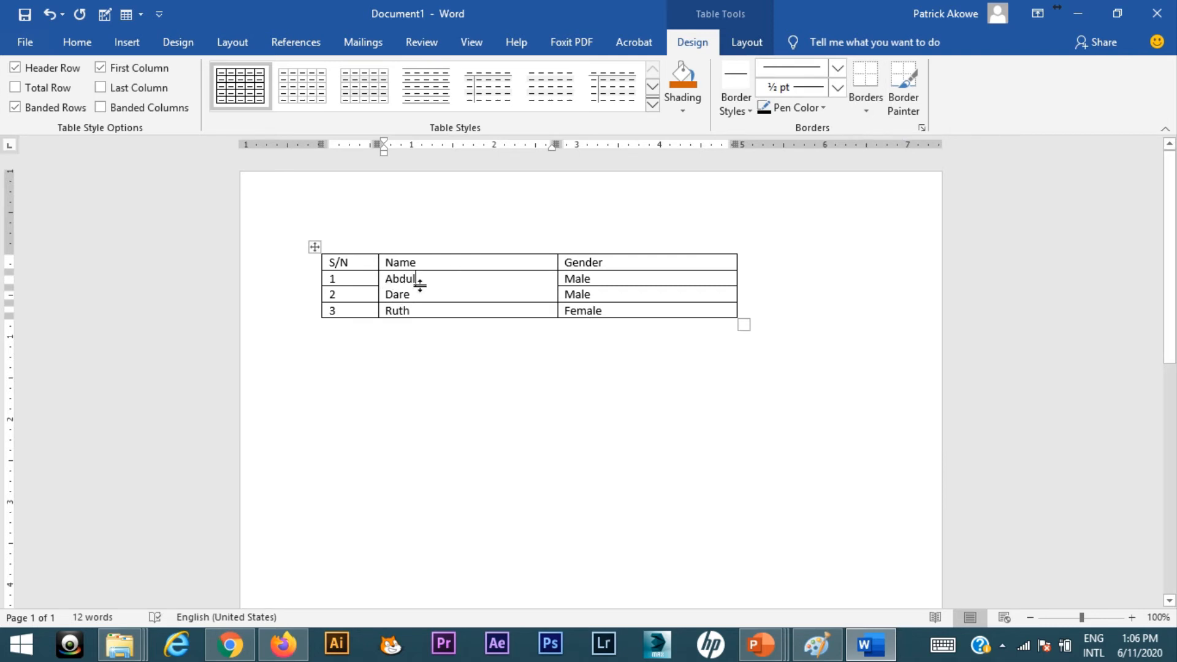
left_click(876, 105)
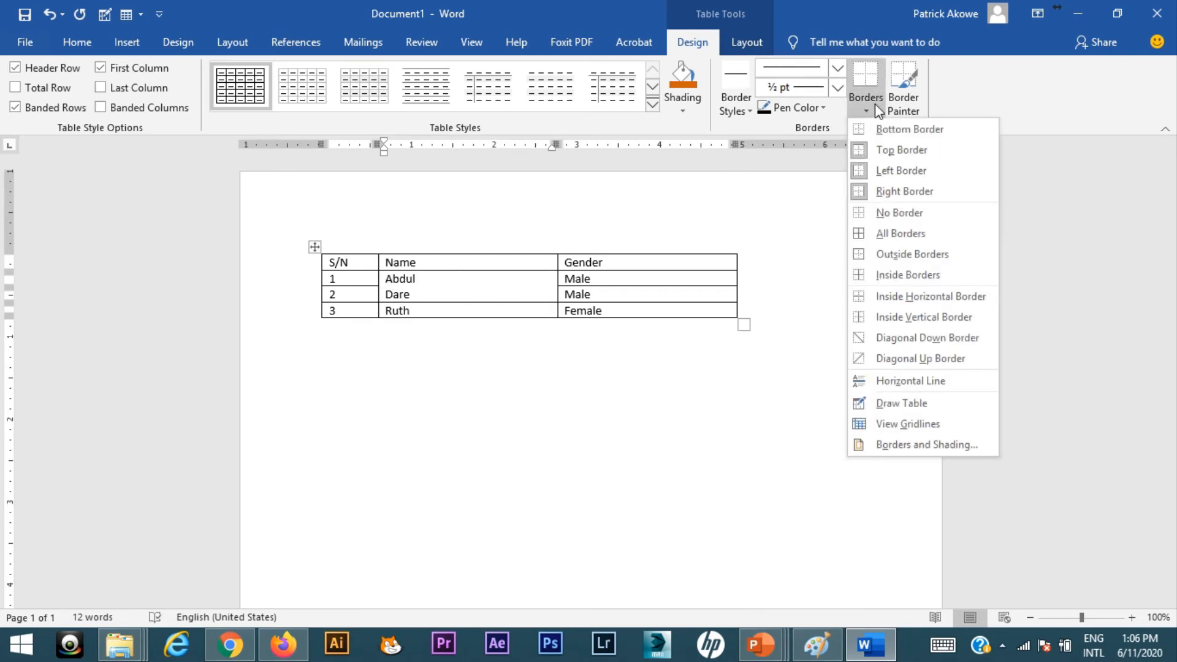
left_click(883, 150)
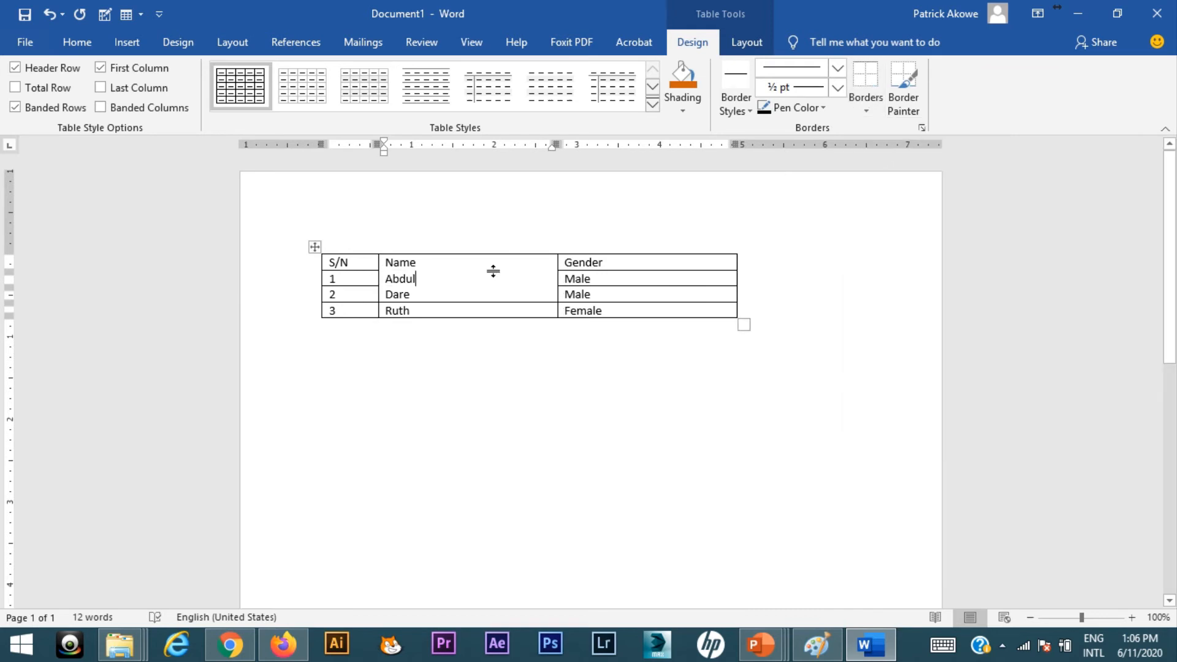
left_click(866, 106)
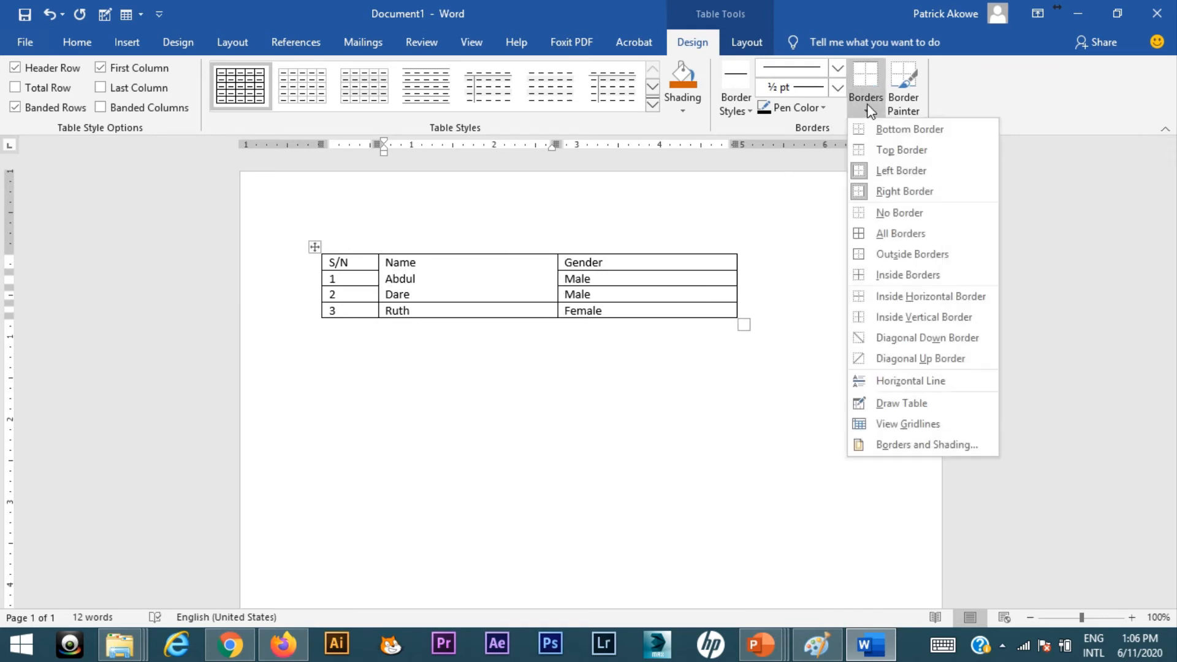
left_click(881, 171)
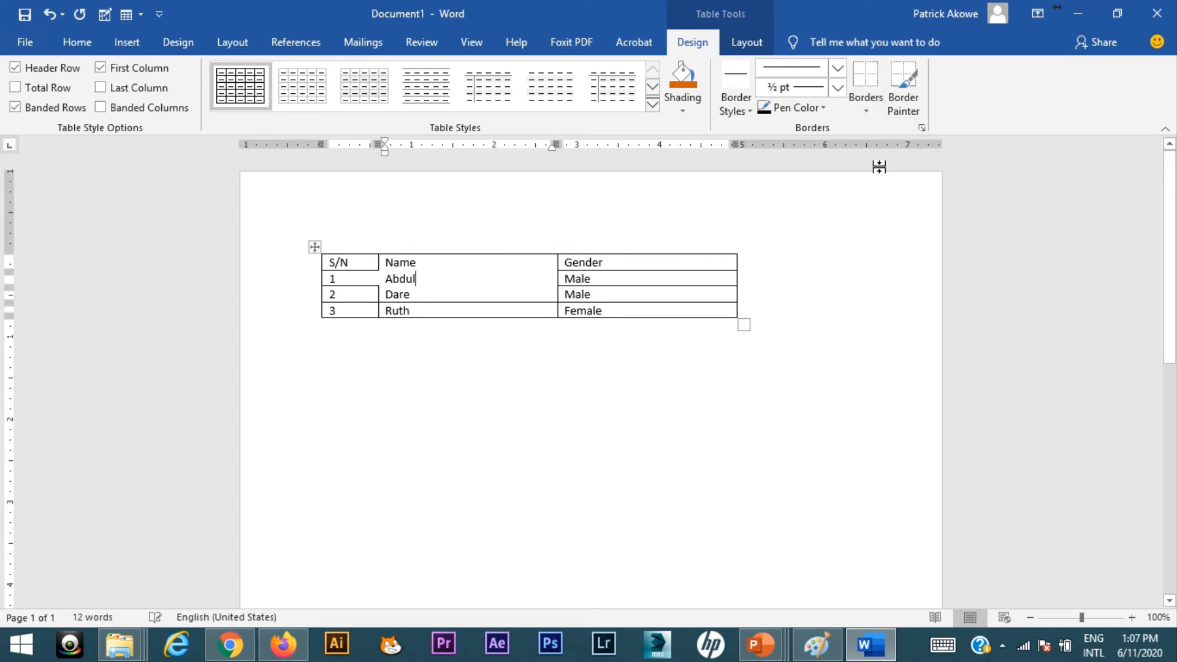
left_click(868, 103)
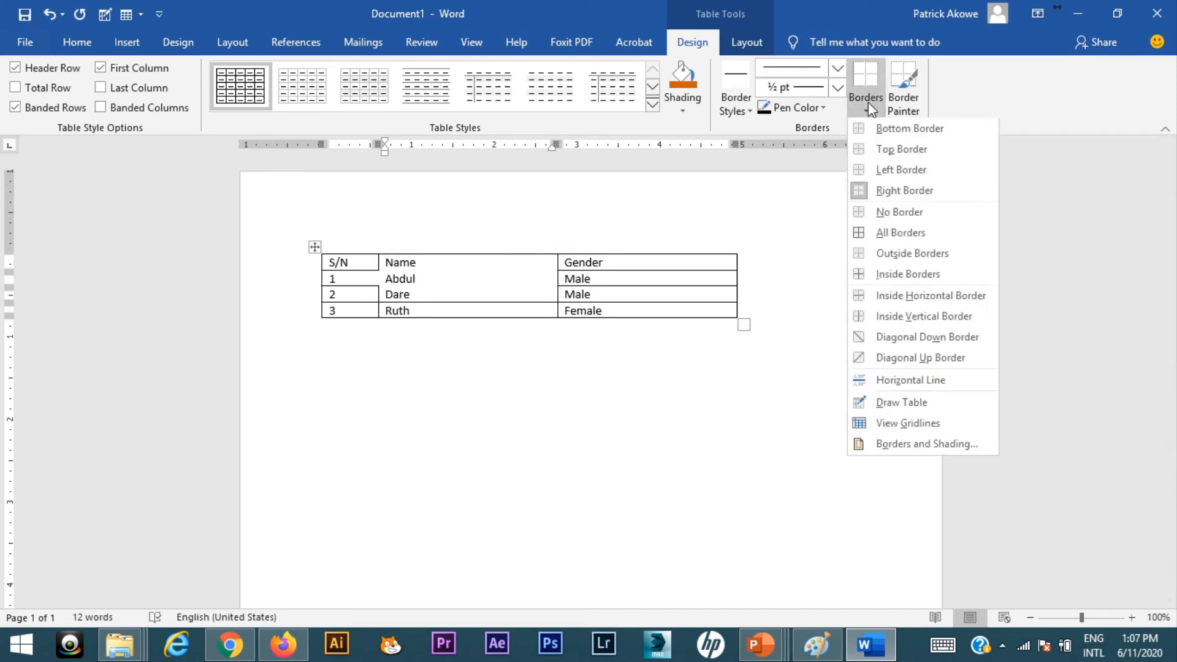
left_click(897, 192)
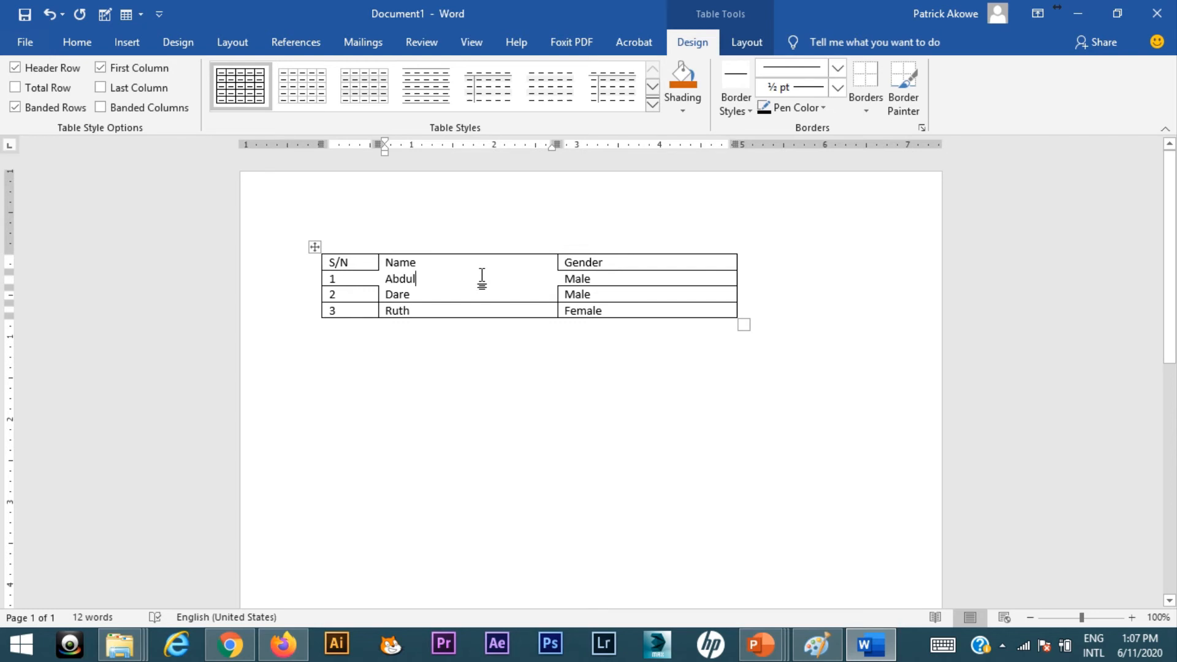
left_click(868, 109)
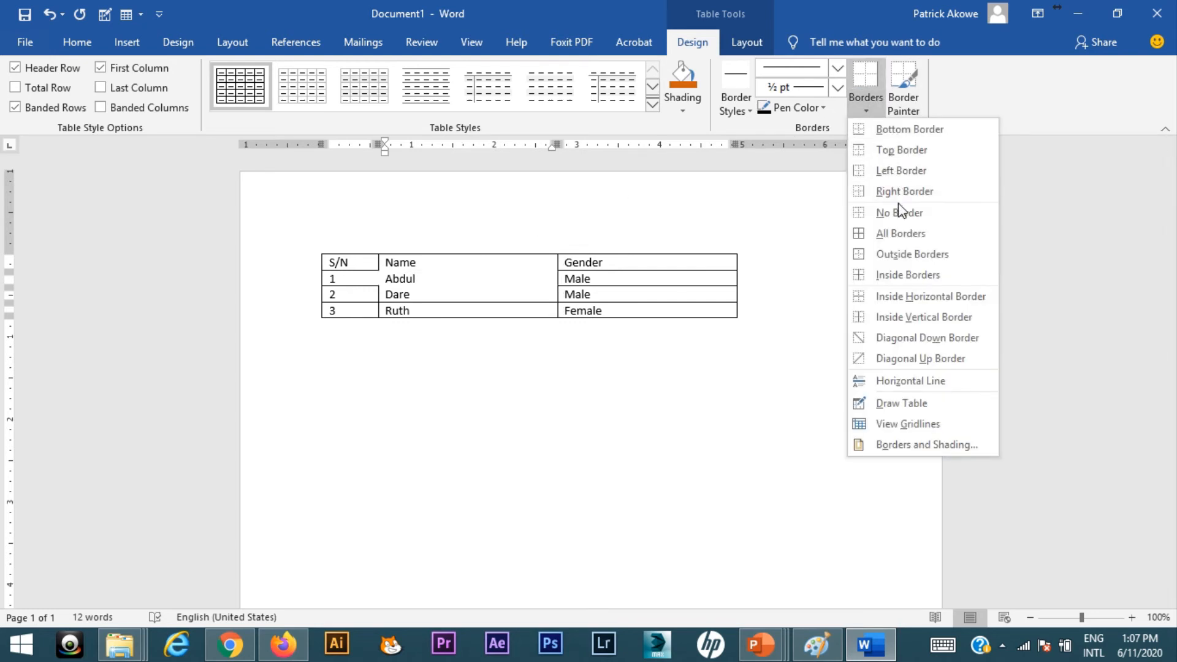
left_click(914, 236)
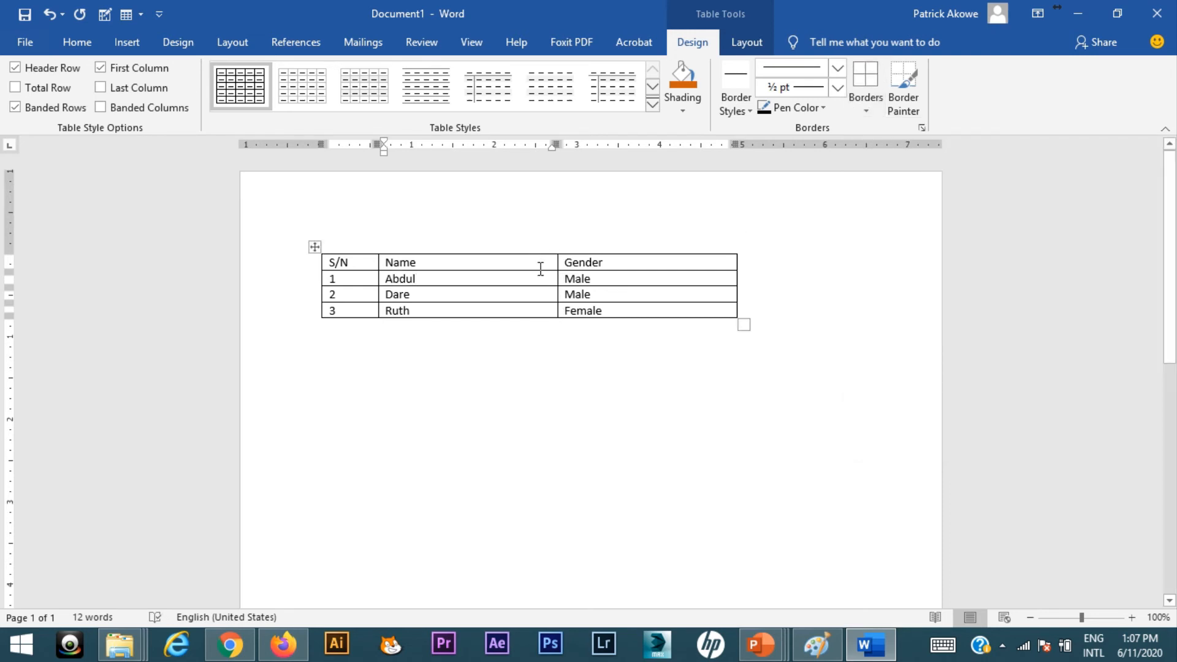
- Open Borders and Shading for the whole table and choose the thin triple-line border style
left_click(867, 101)
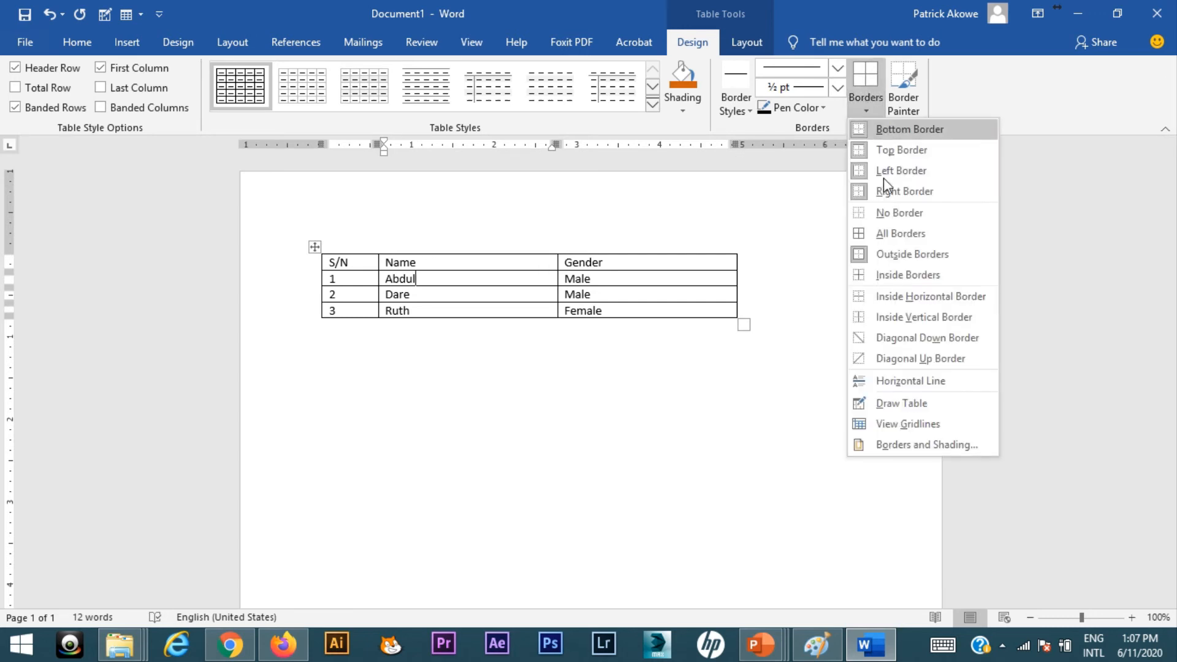
left_click(905, 445)
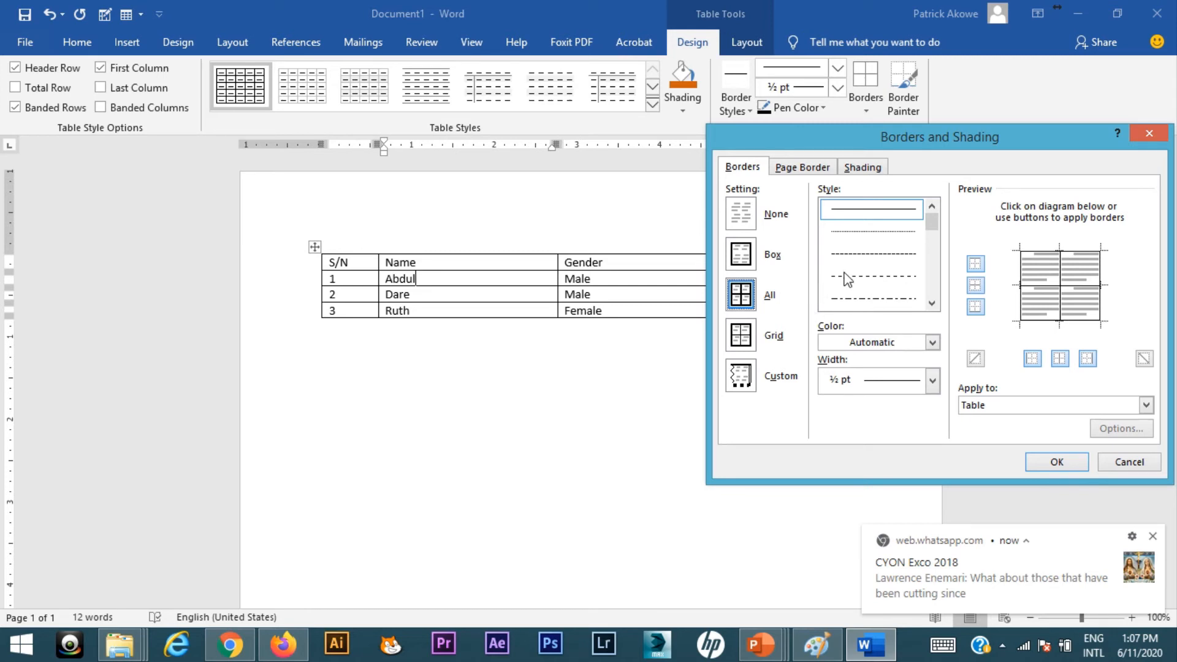
left_click(932, 303)
left_click(932, 303)
left_click(932, 303)
left_click(932, 303)
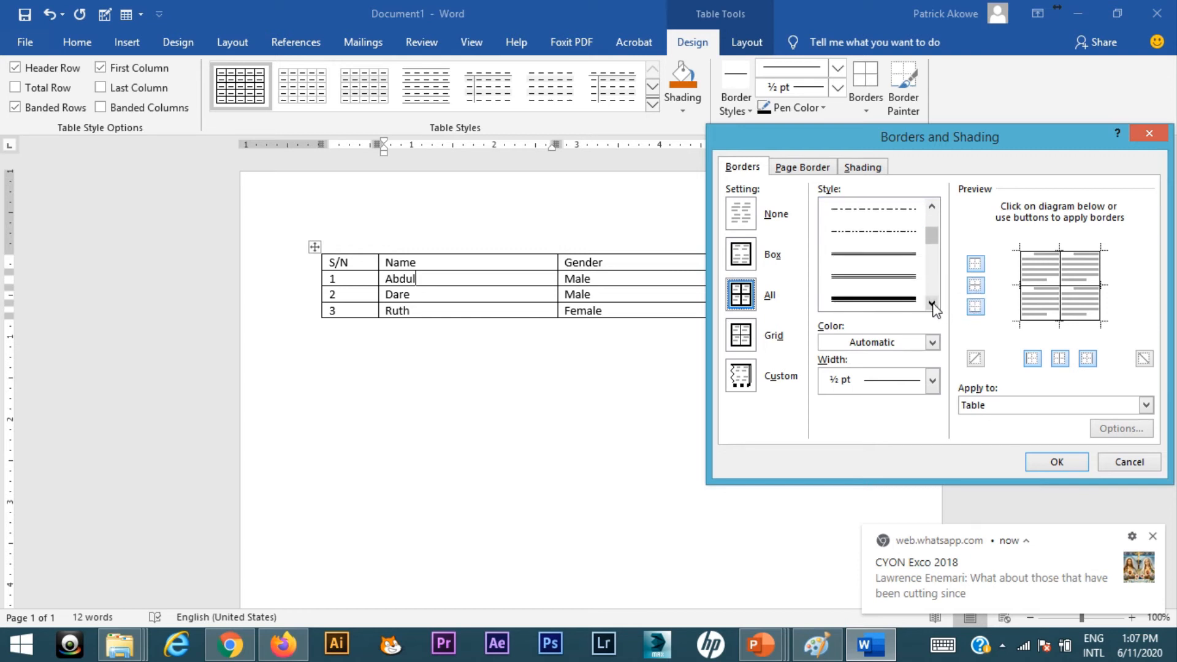
left_click(883, 279)
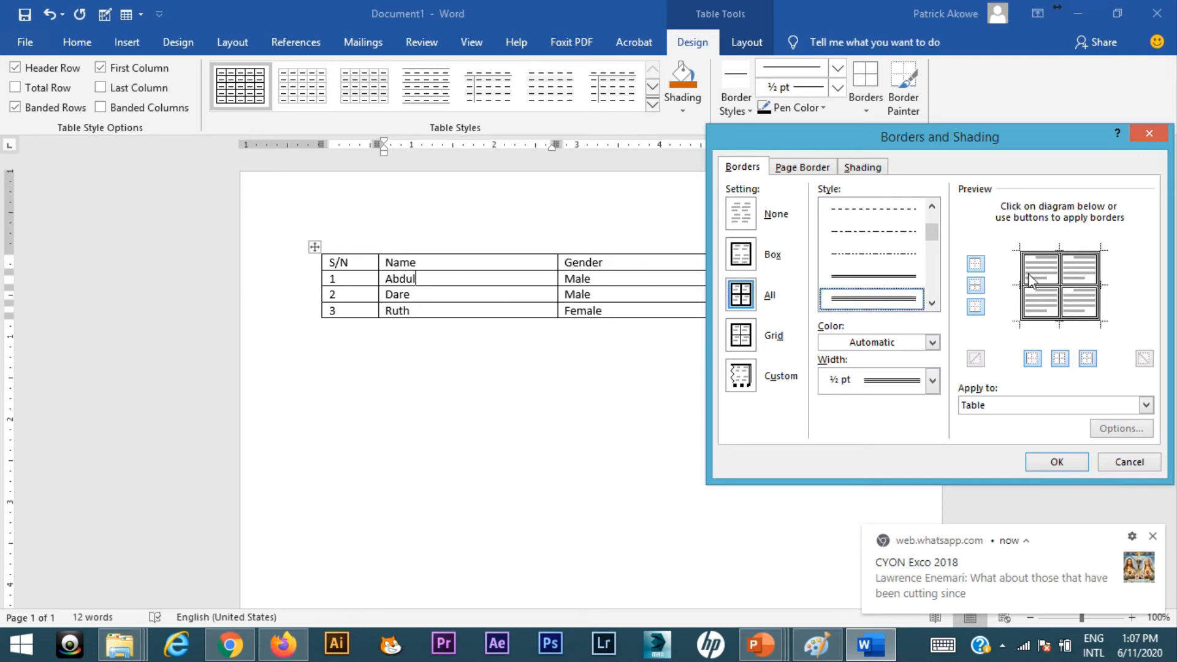
- Choose the double wavy line as the table's border style
left_click(932, 303)
left_click(933, 303)
left_click(933, 303)
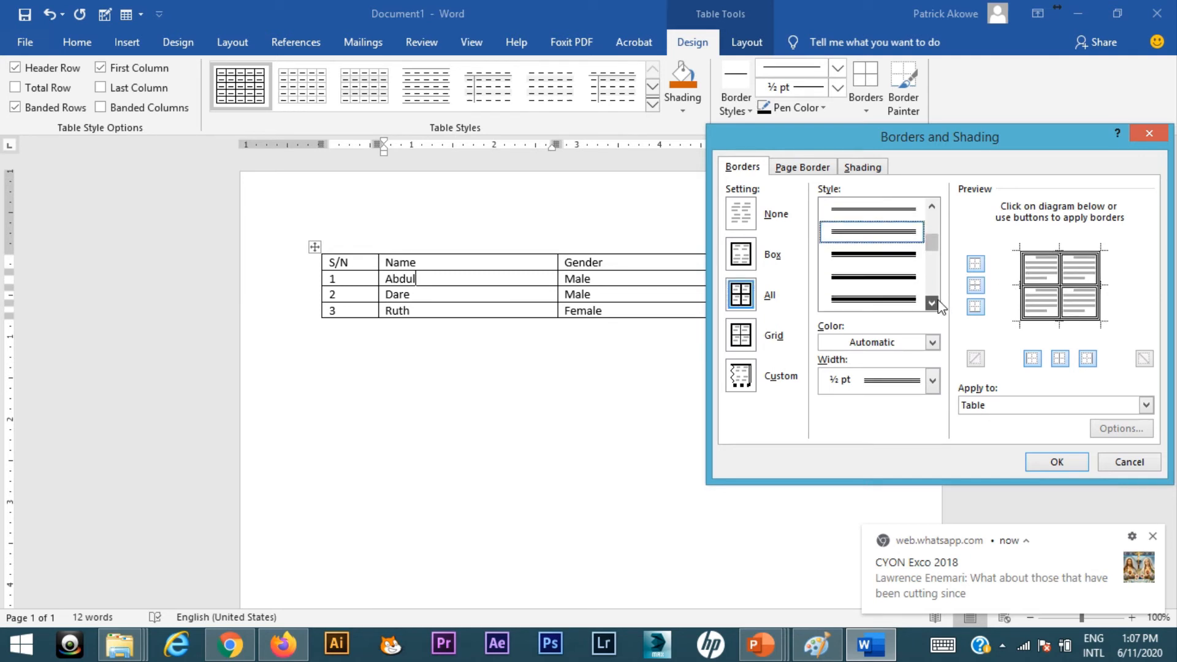
left_click(932, 303)
left_click(933, 303)
left_click(933, 303)
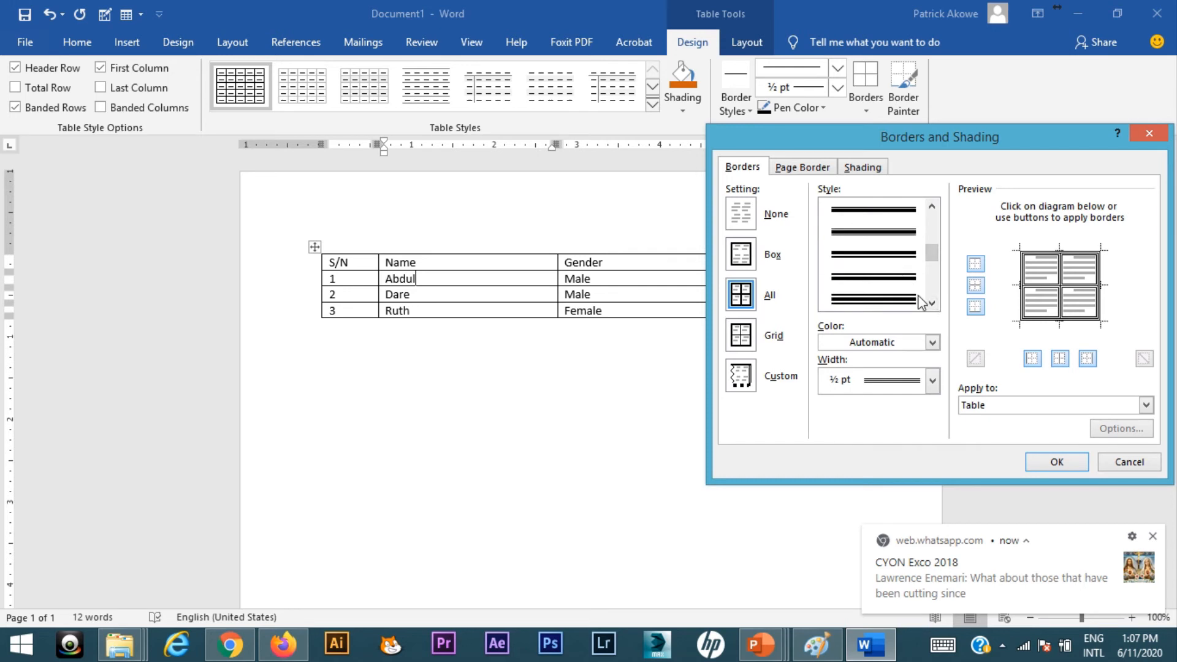
left_click(933, 303)
left_click(933, 303)
left_click(933, 303)
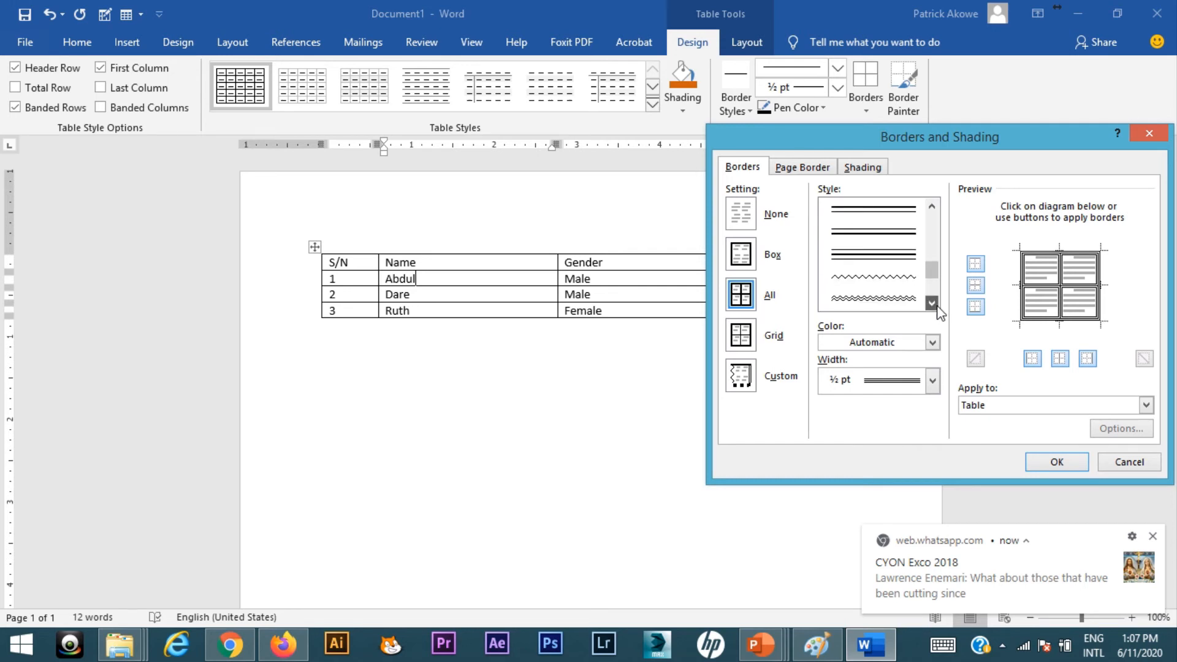
left_click(932, 303)
left_click(933, 303)
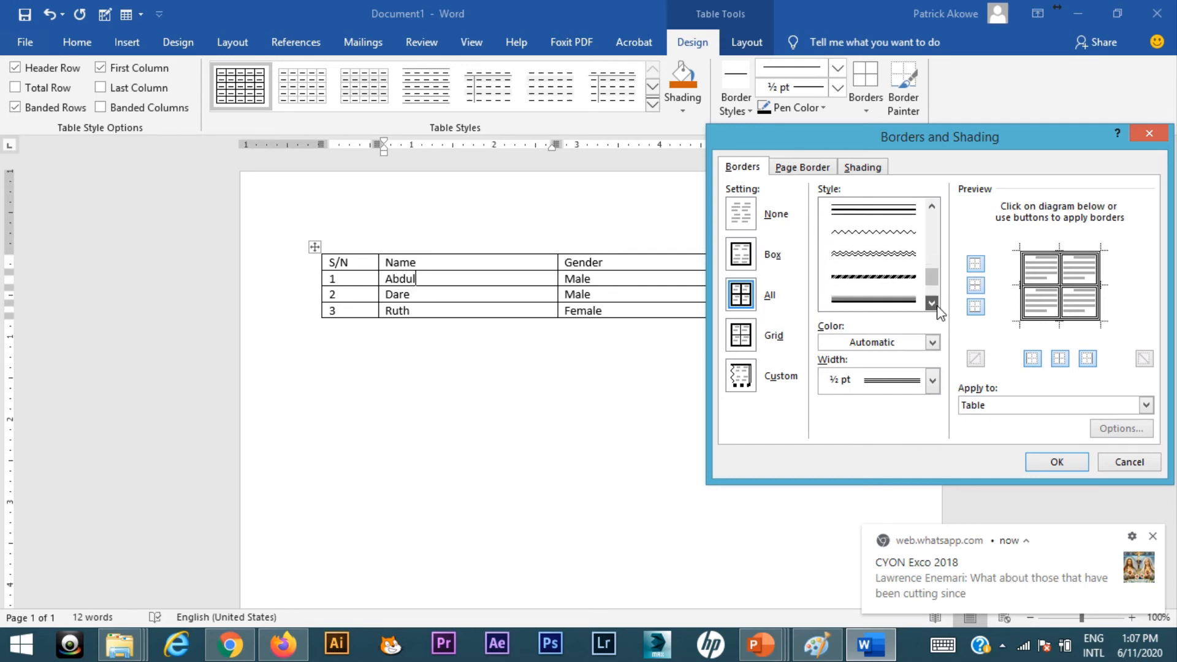
left_click(886, 254)
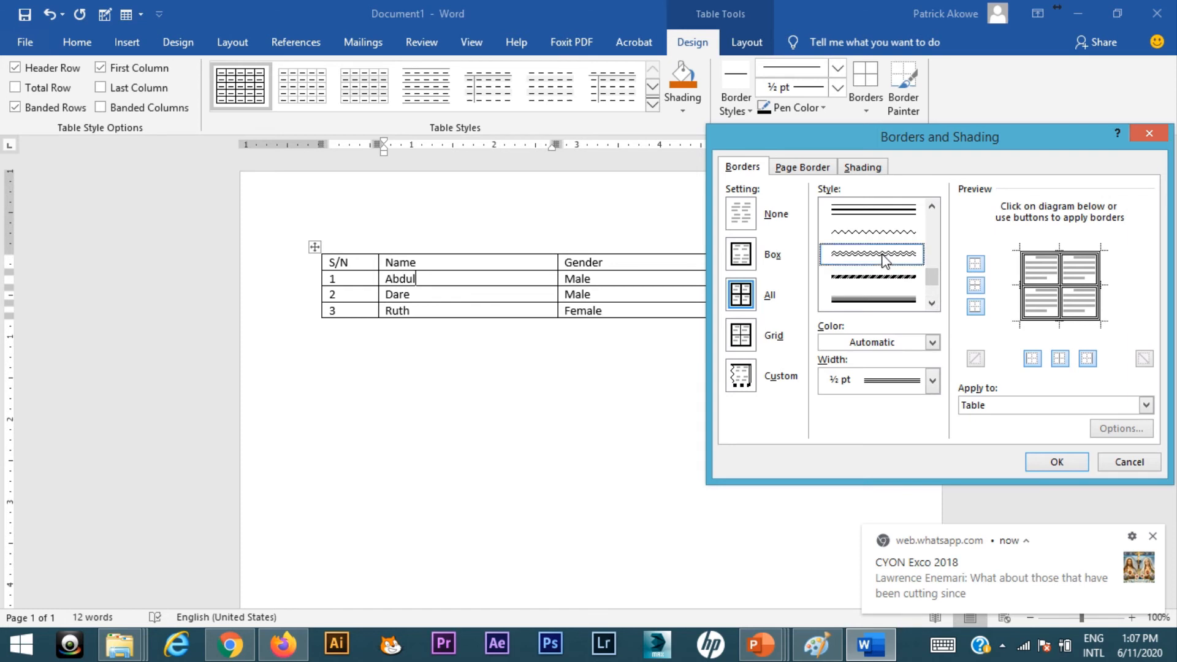
- Apply the thick 3 pt diagonally striped line style to all borders of the table
left_click(933, 303)
left_click(931, 304)
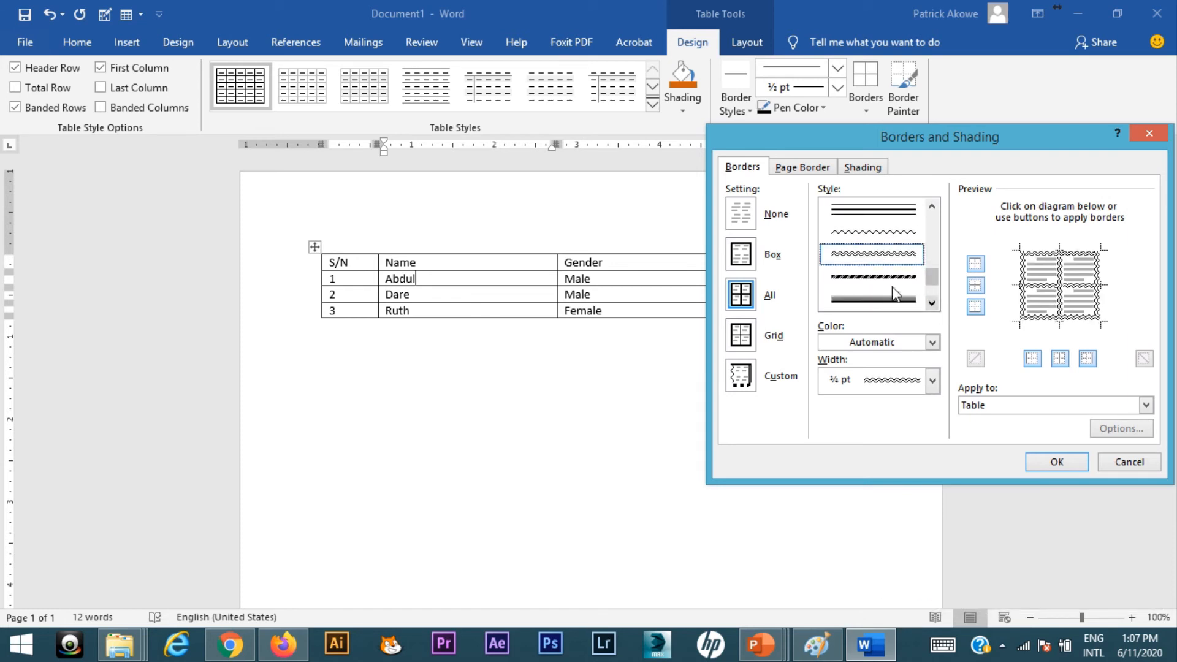
left_click(877, 278)
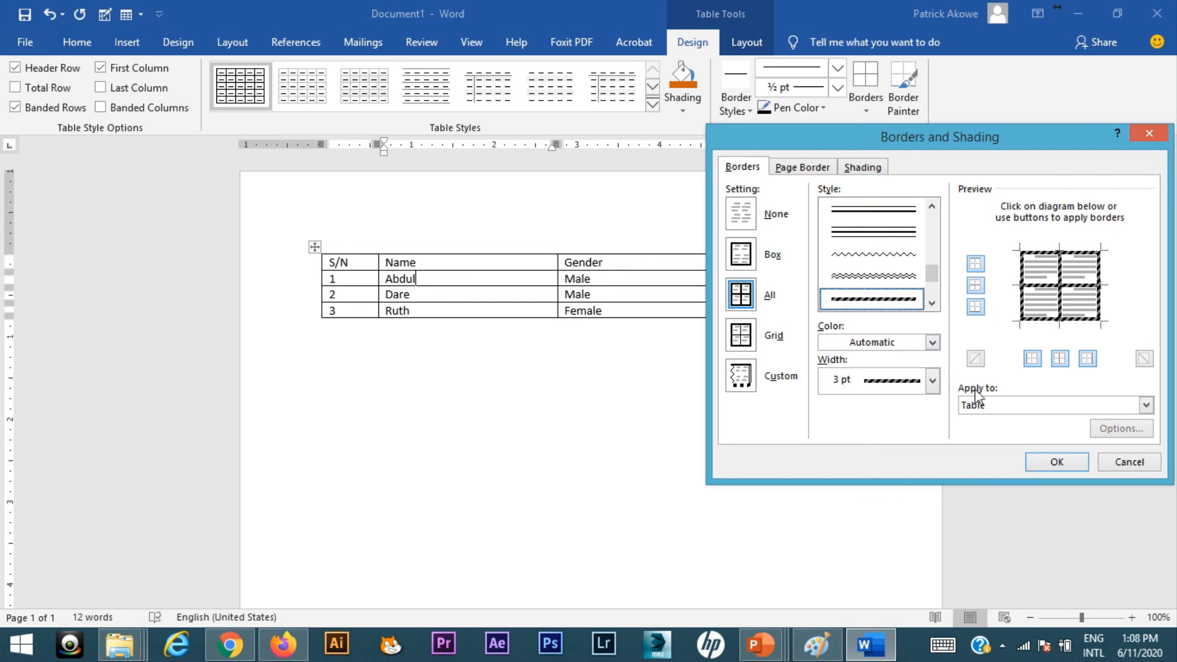
left_click(1057, 461)
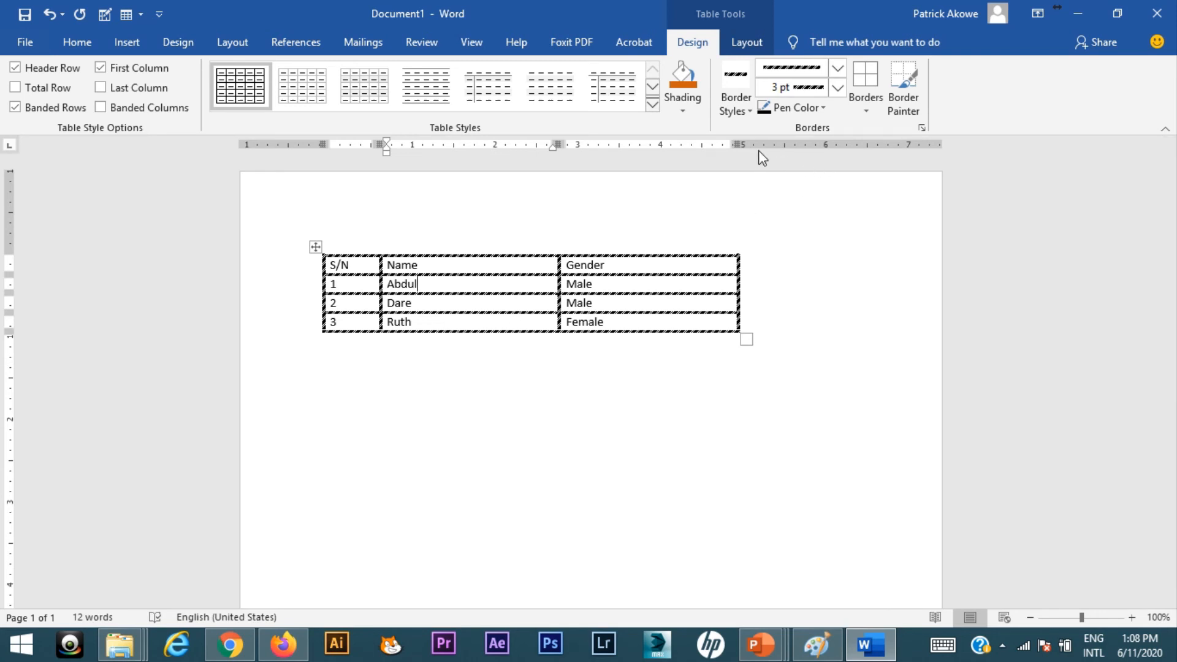
- Shade the row 1 name cell light gold, and undo that shading
left_click(688, 103)
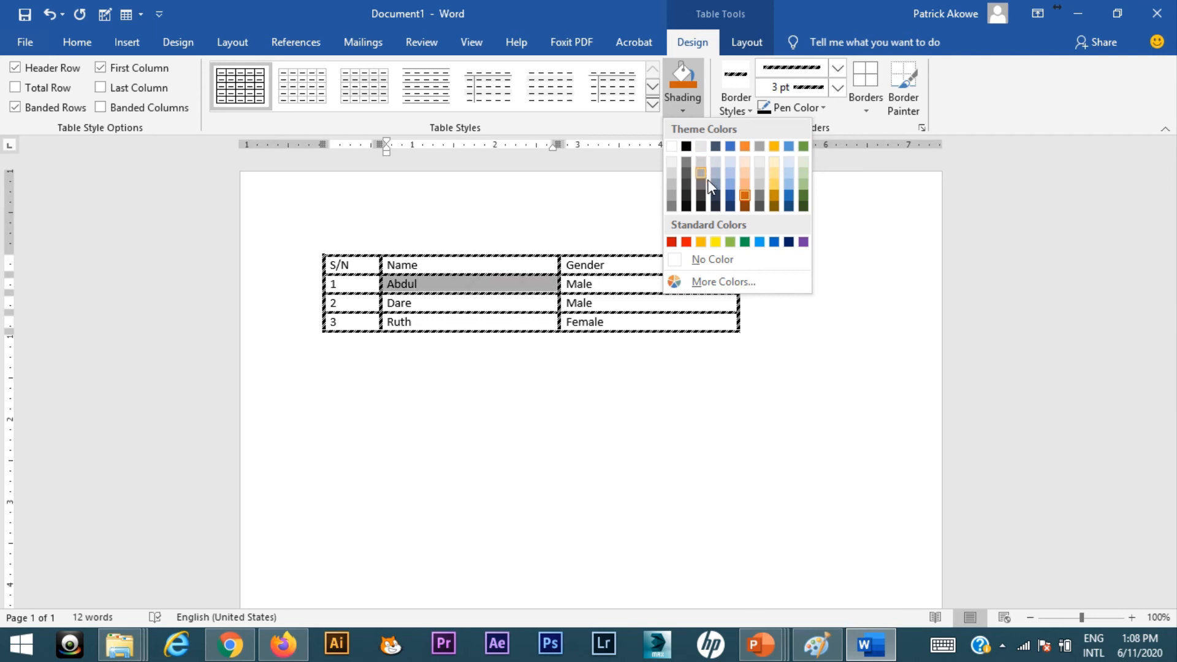
left_click(774, 186)
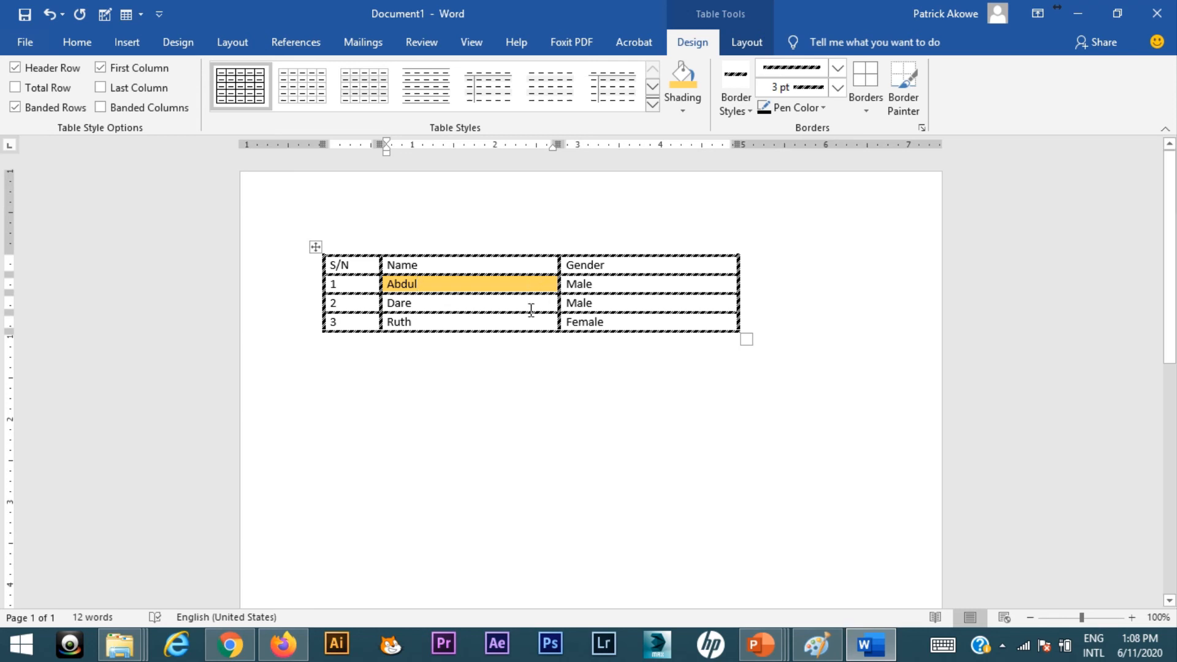
key("ctrl+z")
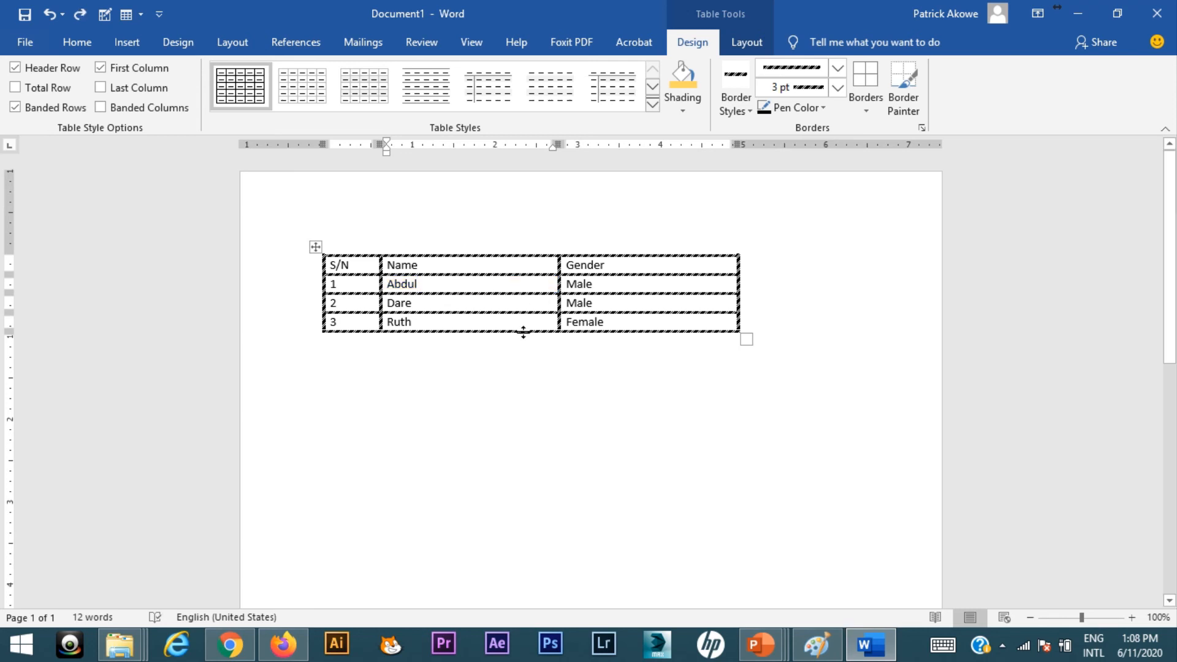
- Shade the entire table with a light green theme color and deselect it
left_click(315, 245)
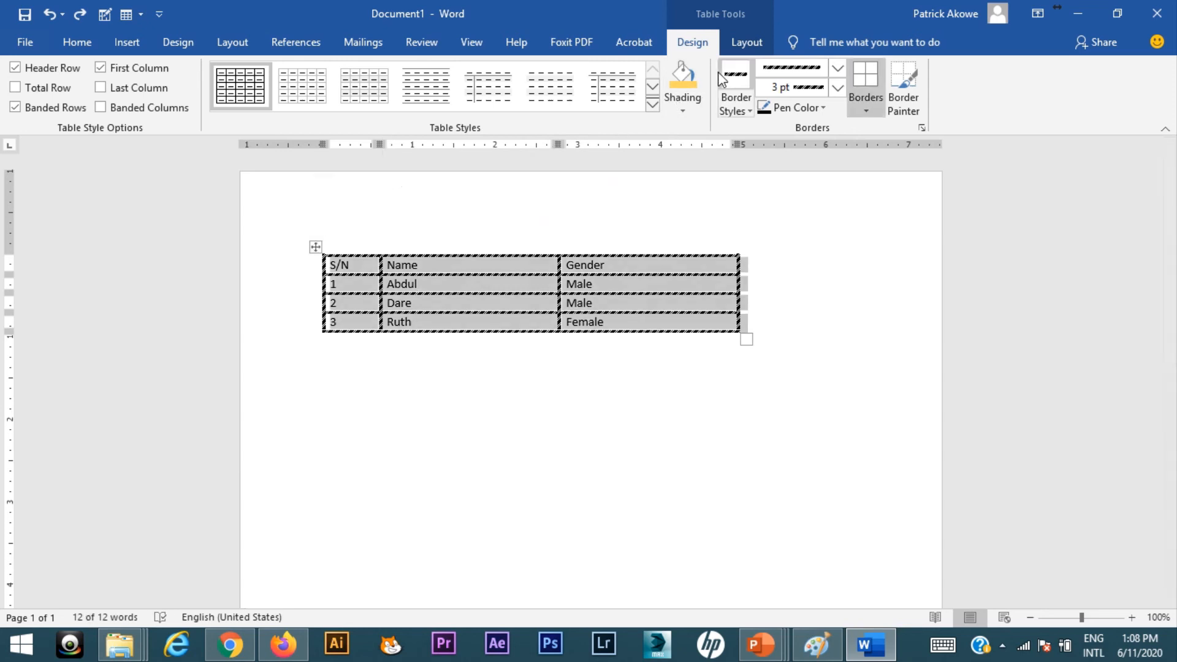
left_click(697, 107)
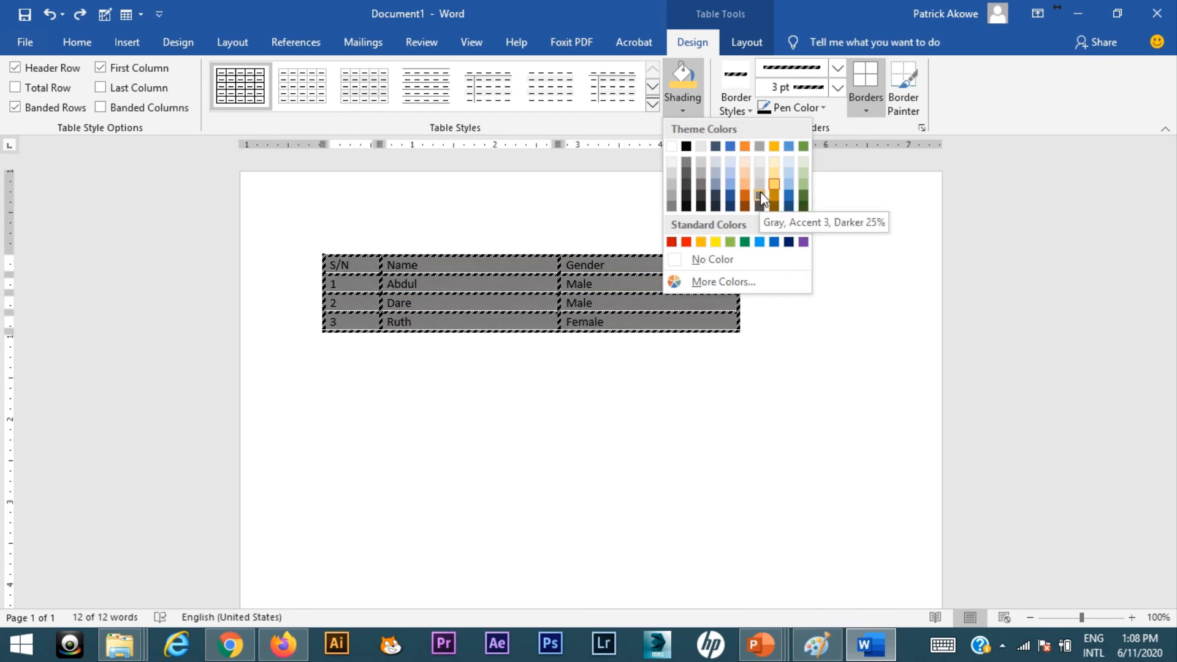
left_click(805, 189)
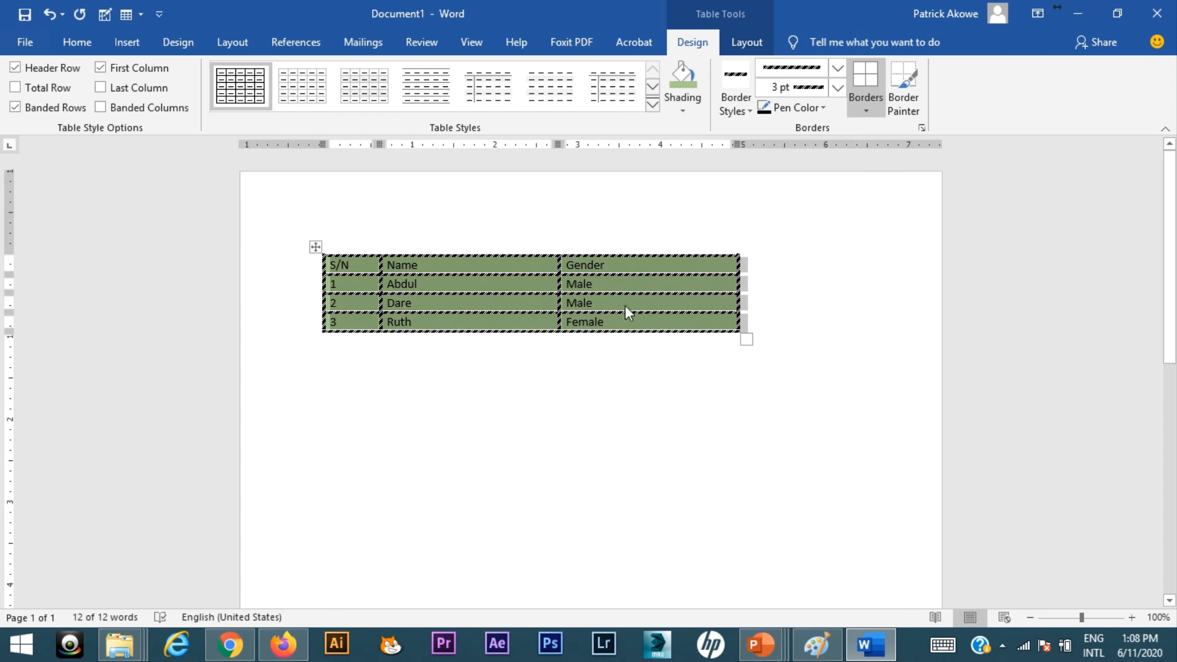
left_click(599, 362)
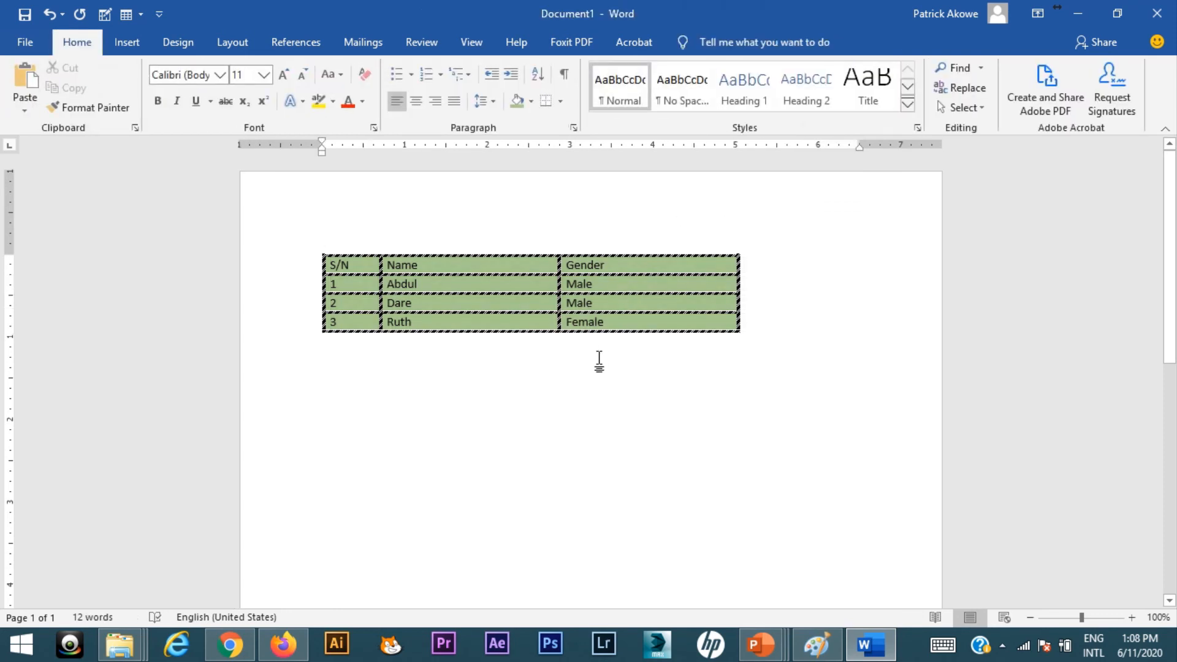
- Switch to the PowerPoint slide show "Year 2 week 6 - Borders and Shading"
key("alt+Tab")
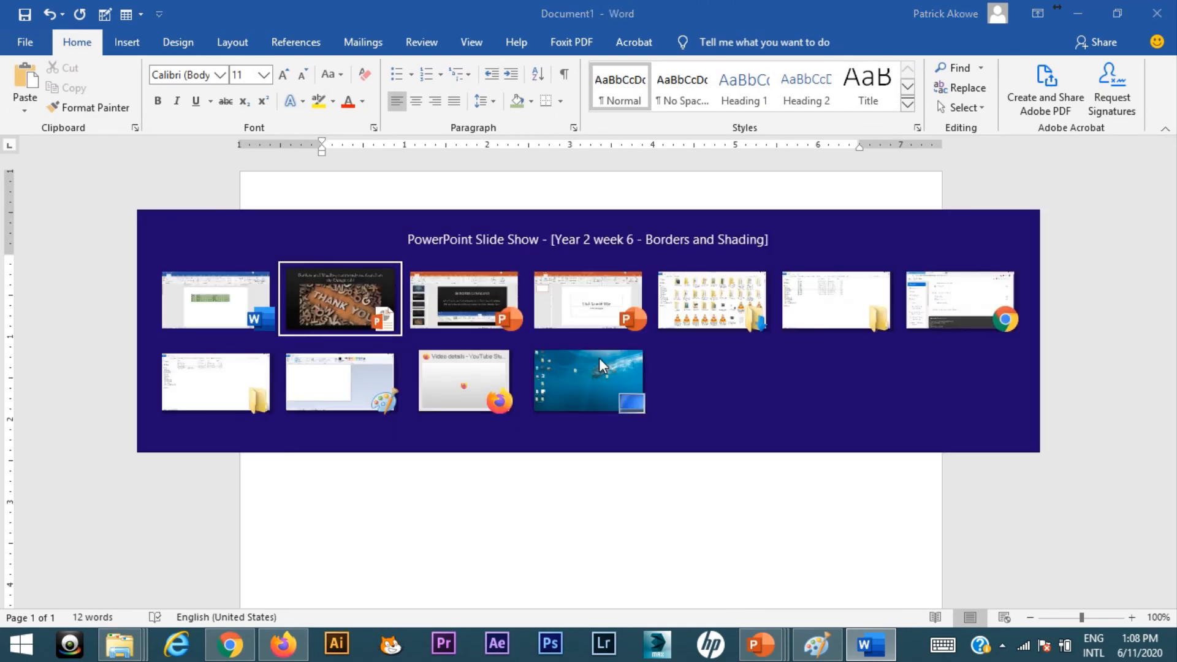